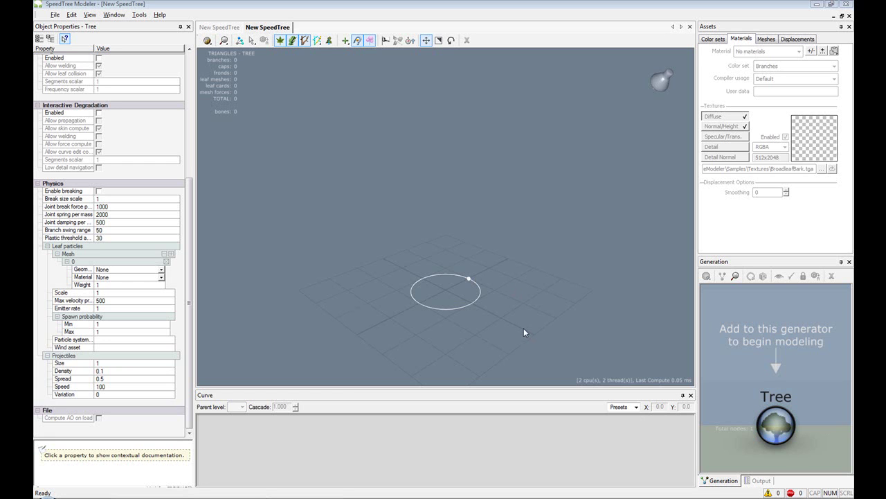
Add a new material named Bark to the materials list.
left_click(811, 51)
left_click(383, 276)
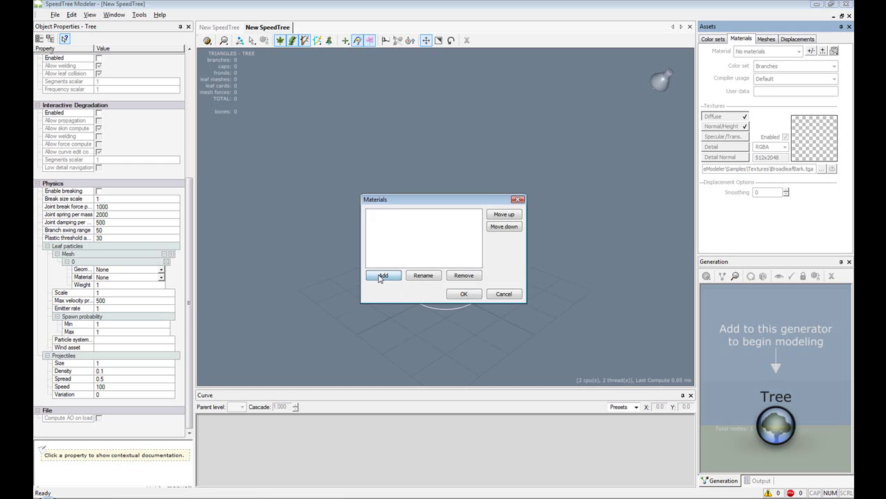
type("Bark")
left_click(463, 294)
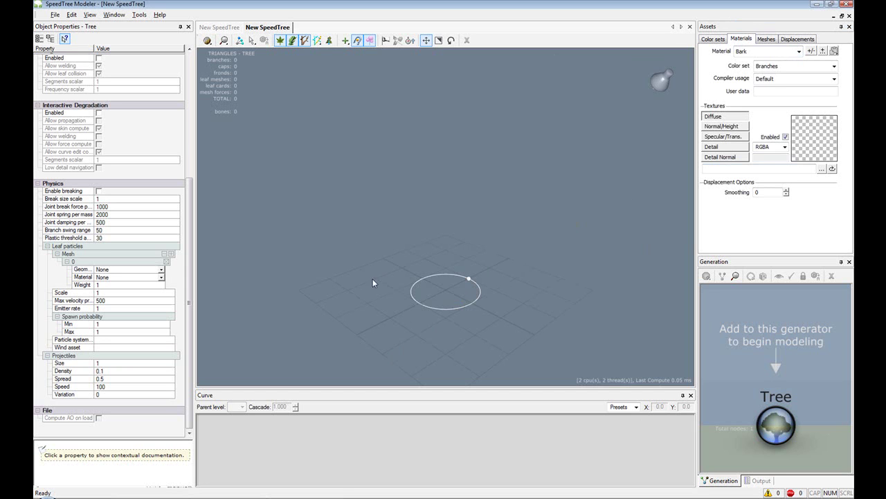
left_click(737, 42)
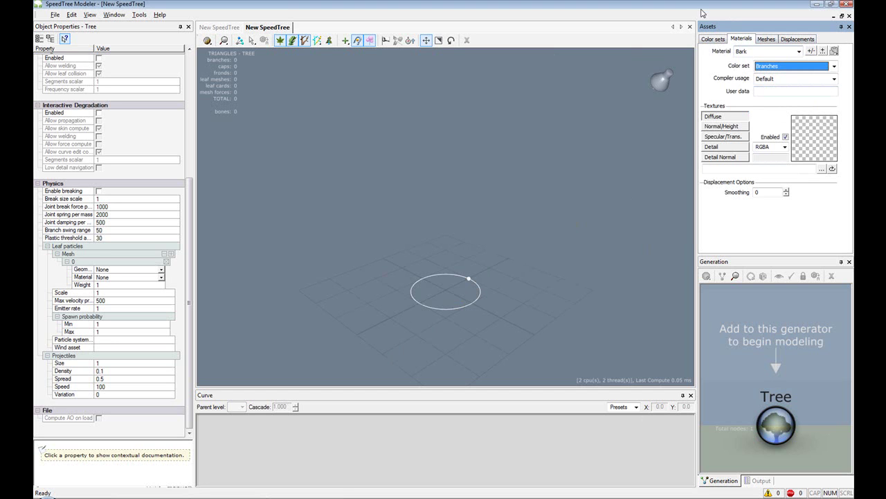
left_click(811, 52)
left_click(380, 277)
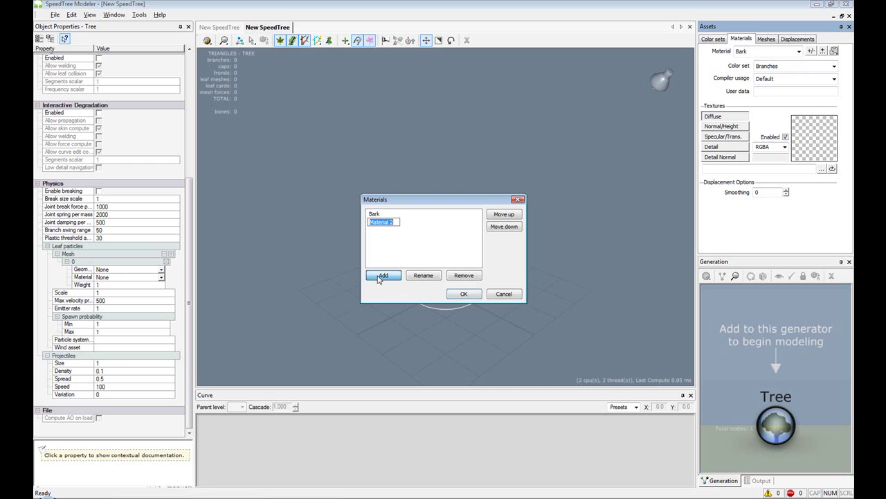
left_click(466, 279)
left_click(464, 294)
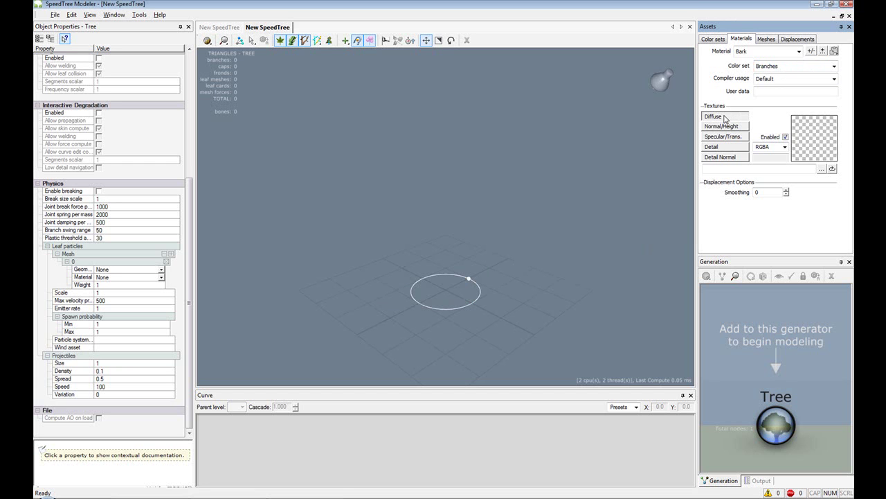
Load BroadleafBark.tga as the Bark material's diffuse texture and BroadleafBark_Normal.tga as its normal/height texture.
left_click(822, 170)
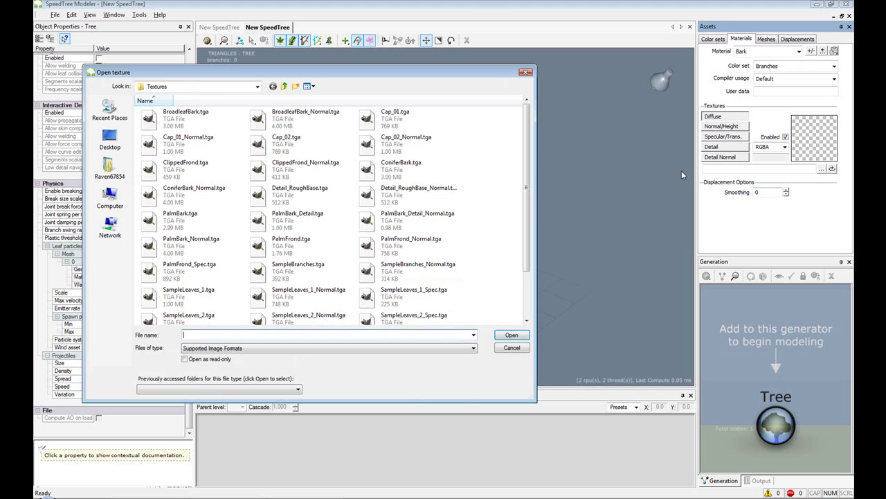
double_click(185, 114)
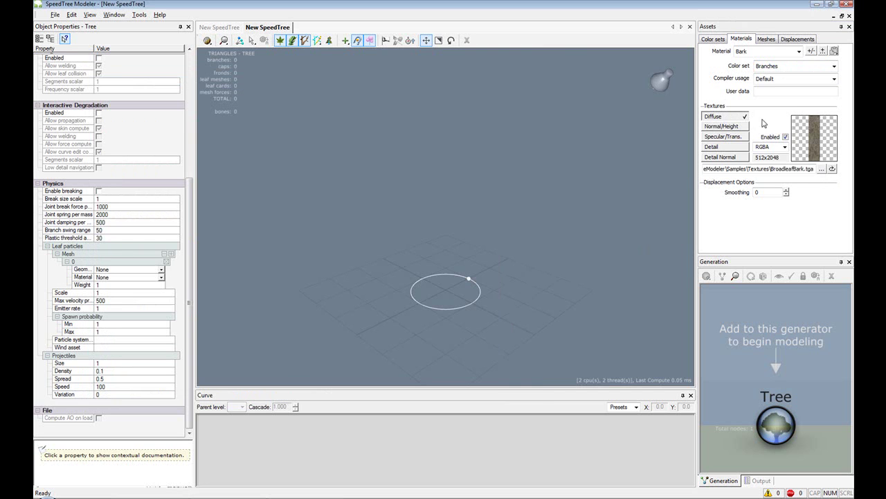
left_click(822, 169)
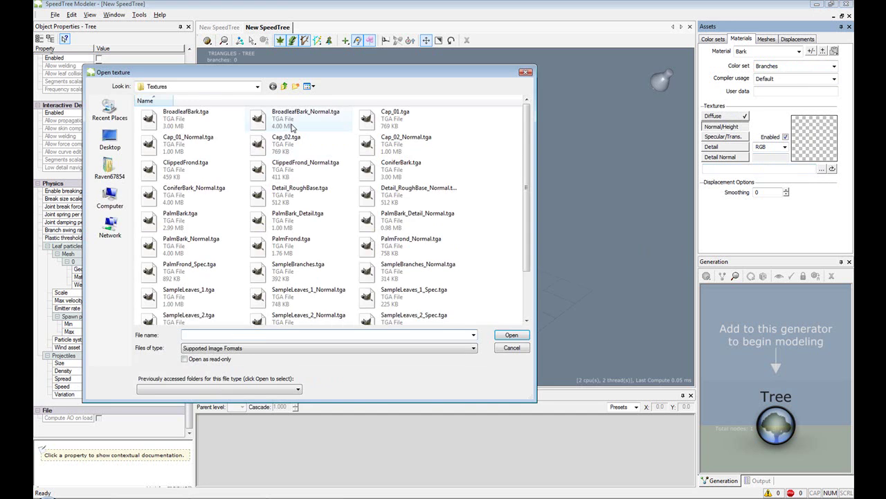
double_click(295, 121)
Add the hand-drawn trunk template to the Tree generator.
left_click(774, 426)
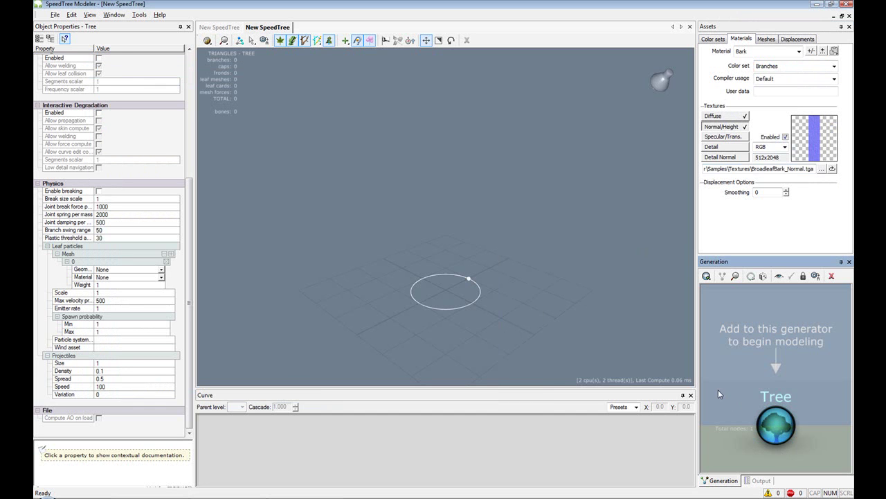
right_click(779, 433)
mouse_move(694, 262)
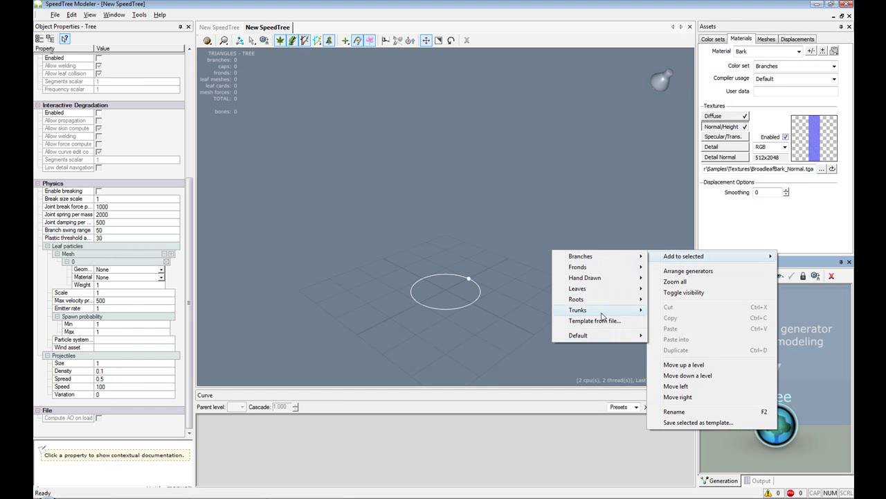
mouse_move(604, 313)
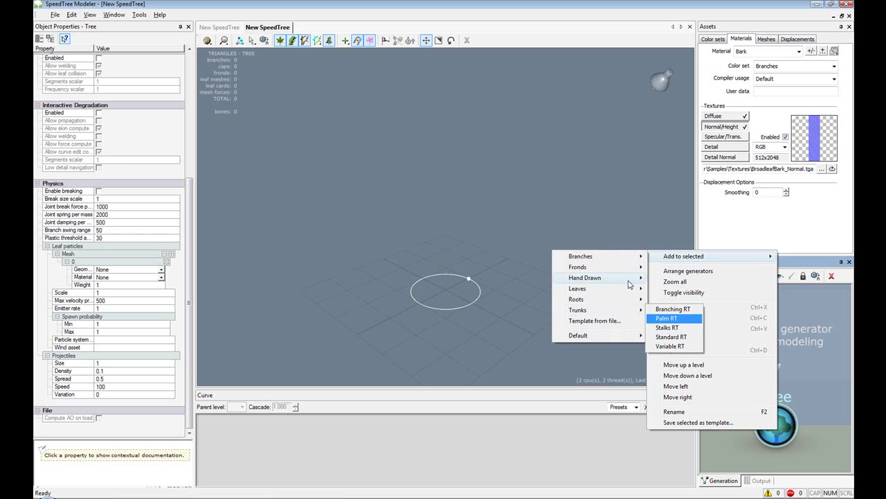
mouse_move(626, 278)
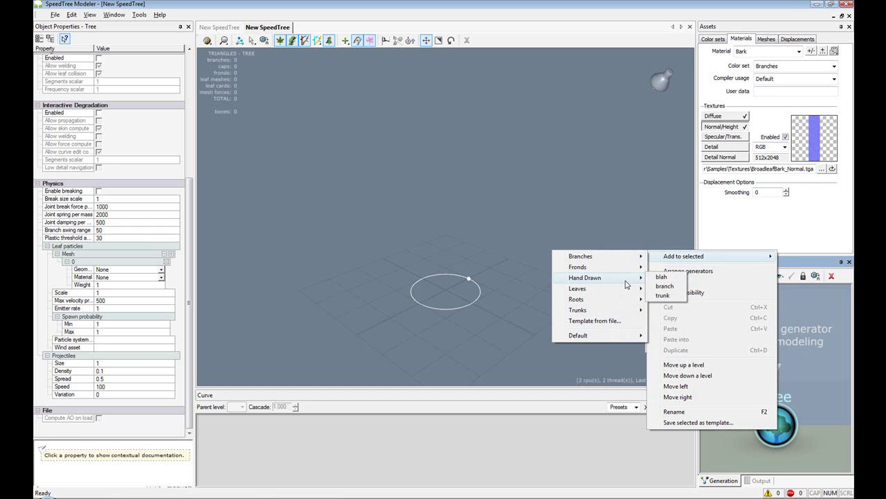
left_click(677, 297)
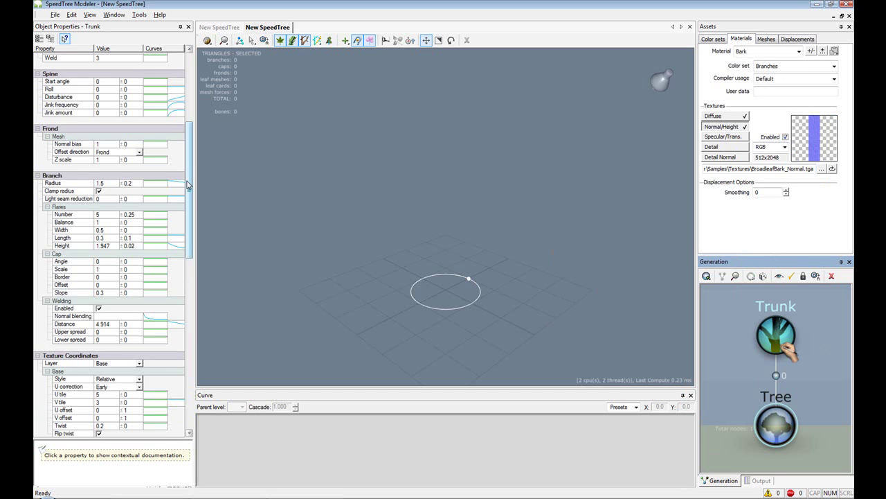
Add a branch material slot to the Trunk generator and assign the Bark material to it.
left_click_drag(187, 185, 189, 299)
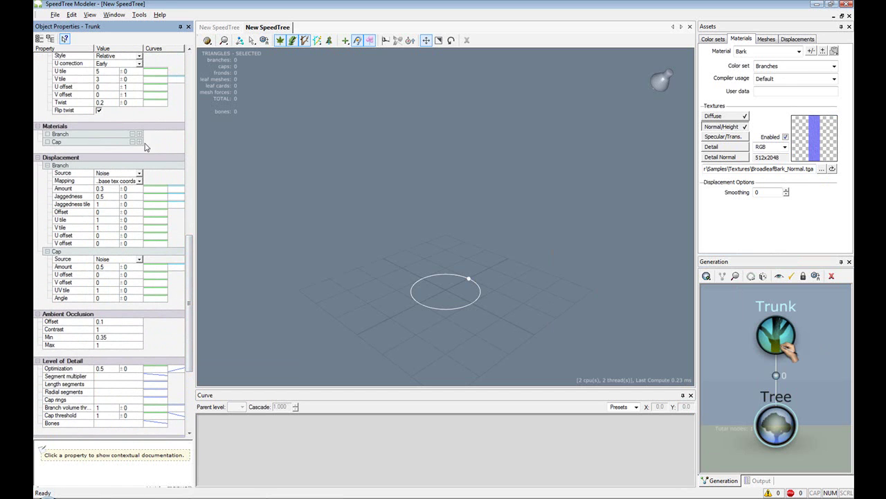
left_click(139, 134)
left_click(139, 150)
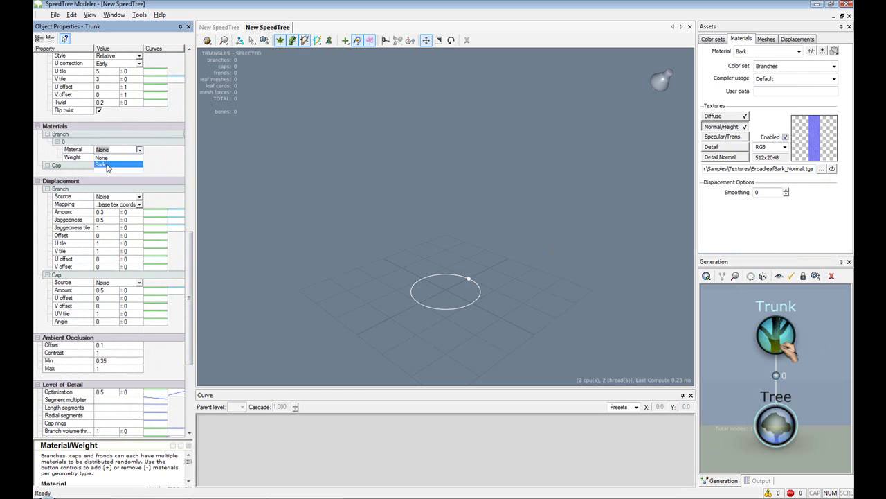
left_click(107, 166)
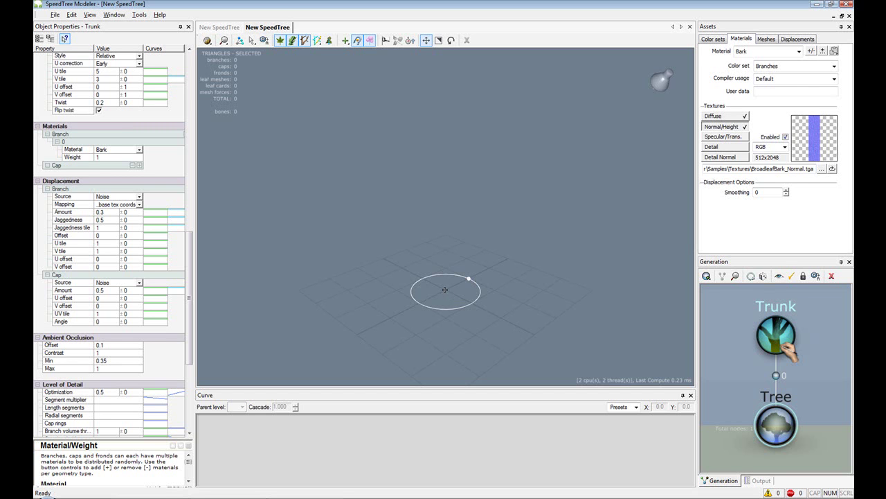
Draw a tall, nearly vertical trunk upward from the centre of the ground circle.
left_click_drag(445, 289, 450, 49)
left_click(503, 248)
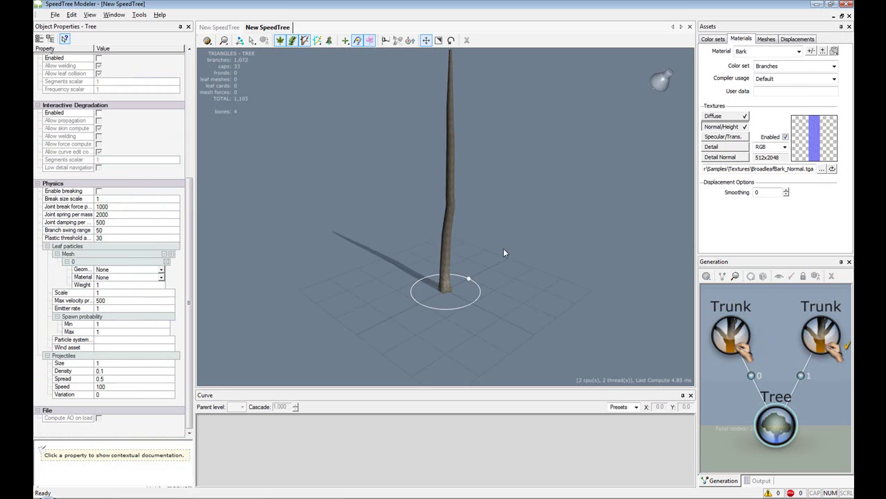
mouse_move(504, 248)
left_mouse_down()
mouse_move(430, 253)
mouse_move(555, 257)
mouse_move(379, 261)
mouse_move(367, 201)
mouse_move(369, 247)
mouse_move(467, 291)
mouse_move(449, 244)
mouse_move(387, 266)
mouse_move(421, 274)
left_mouse_up()
Enable node editing and select the drawn trunk as a single node.
key("l")
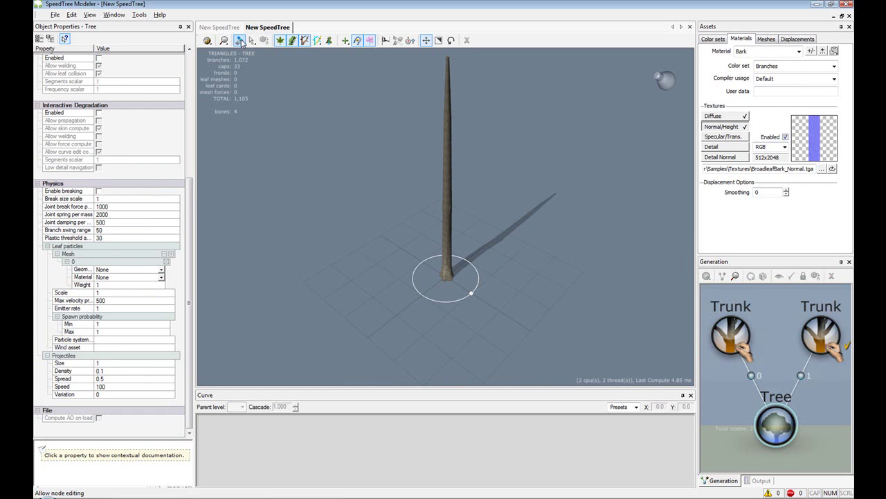
left_click(450, 175)
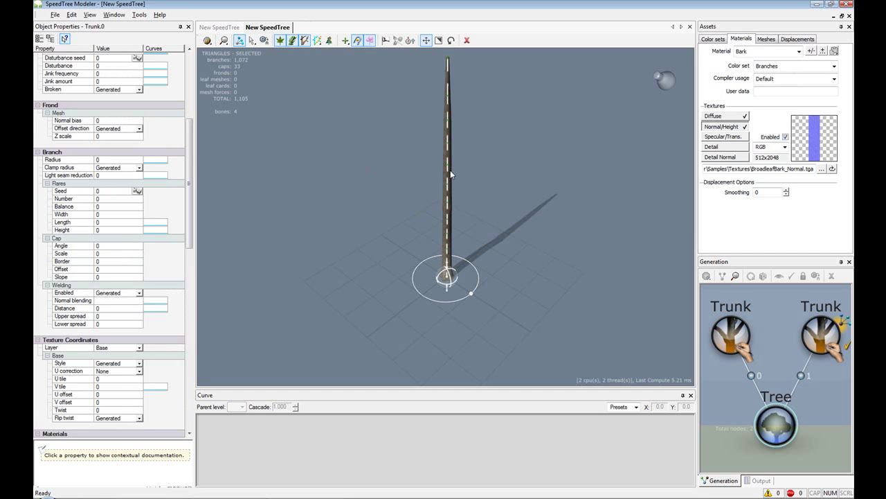
left_click_drag(461, 295, 555, 269)
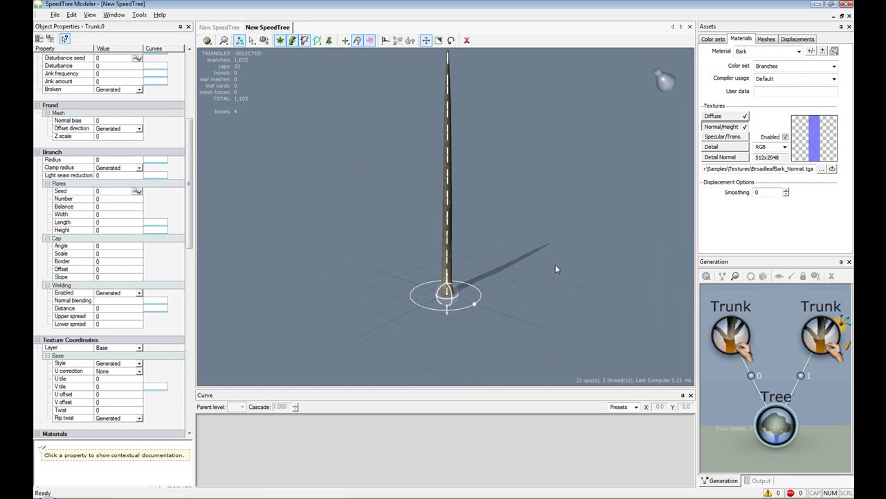
Try reorienting the selected trunk with the handles at its base, undoing each attempt.
left_click_drag(451, 295, 452, 329)
key("ctrl+z")
left_click_drag(447, 282, 533, 206)
key("ctrl+z")
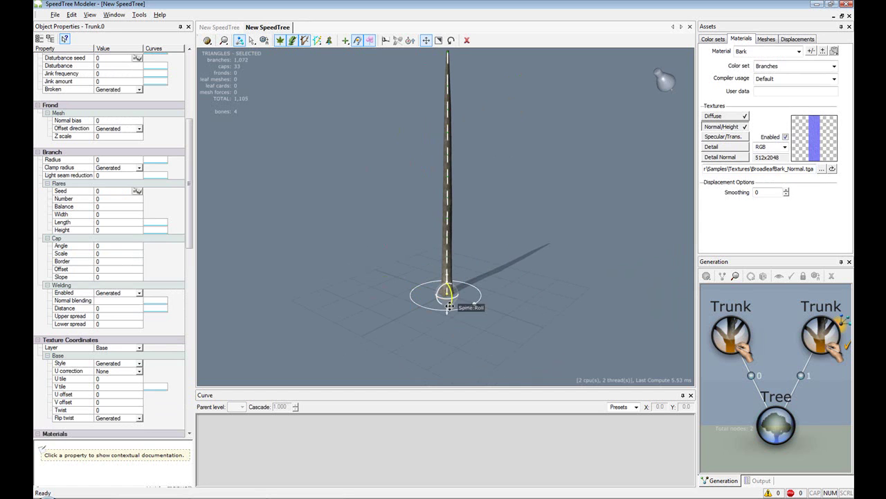
Enlarge the trunk node to more than twice its size using the handle at its base, and deselect it.
left_click_drag(447, 313, 459, 362)
left_click(524, 321)
scroll(518, 316, "up", 4)
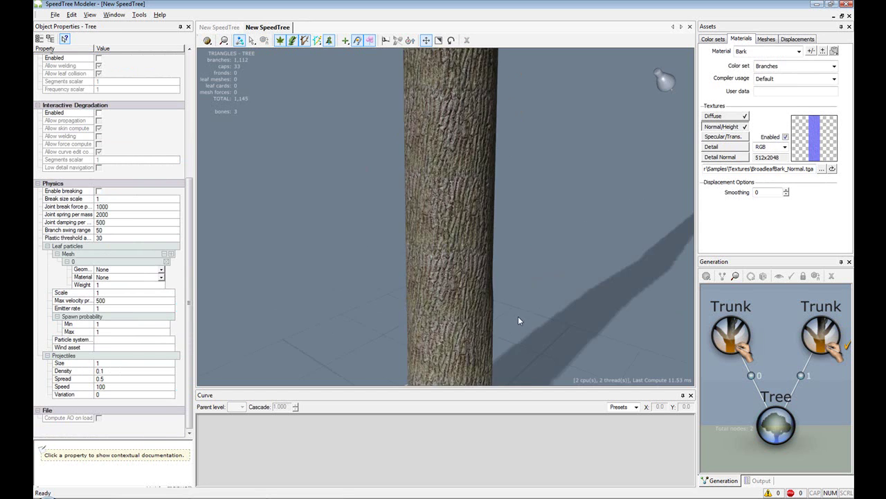
Draw a first side branch outward from the lower part of the trunk.
scroll(518, 316, "down", 8)
left_click_drag(517, 315, 475, 270)
scroll(459, 221, "up", 5)
scroll(506, 262, "down", 2)
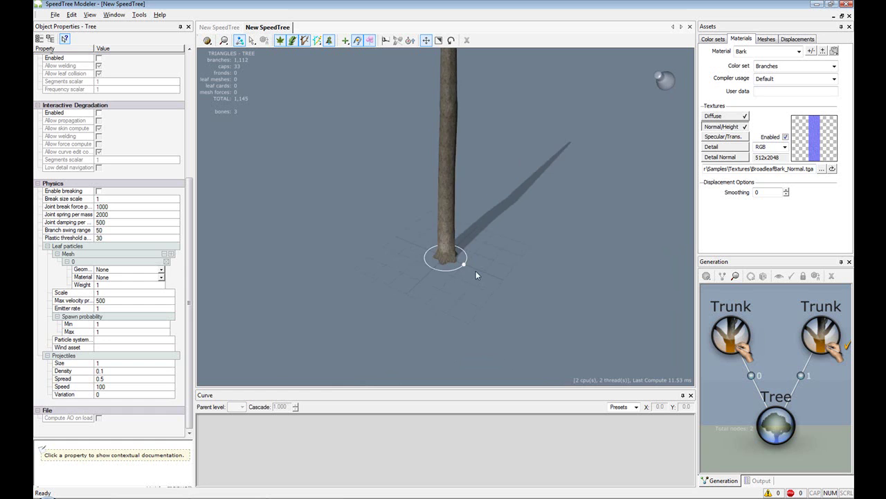
left_click_drag(446, 151, 519, 165)
middle_click_drag(750, 337, 717, 385)
right_click(792, 373)
mouse_move(714, 202)
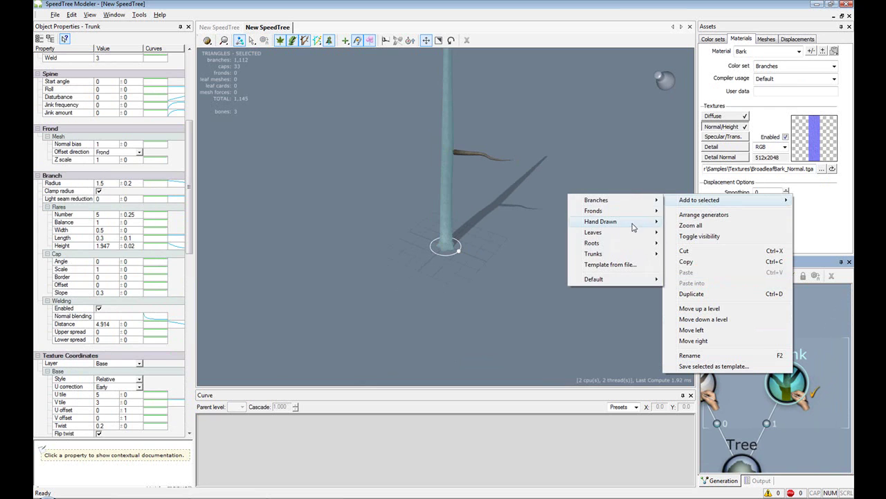
left_click(818, 233)
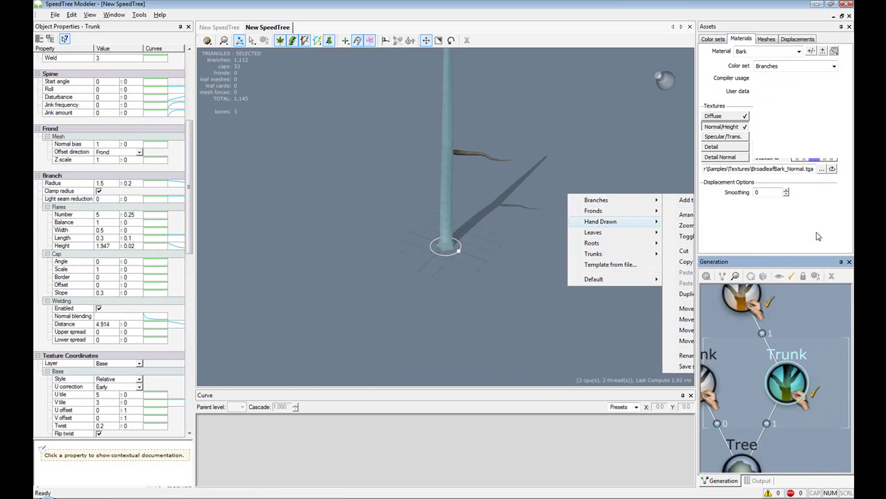
left_click(508, 211)
Draw three more branches around the trunk slightly above the first one, pointing in different directions.
left_click_drag(528, 224, 493, 225)
left_click_drag(448, 129, 519, 121)
left_click_drag(440, 125, 406, 126)
left_click_drag(415, 183, 529, 180)
left_click_drag(447, 122, 385, 131)
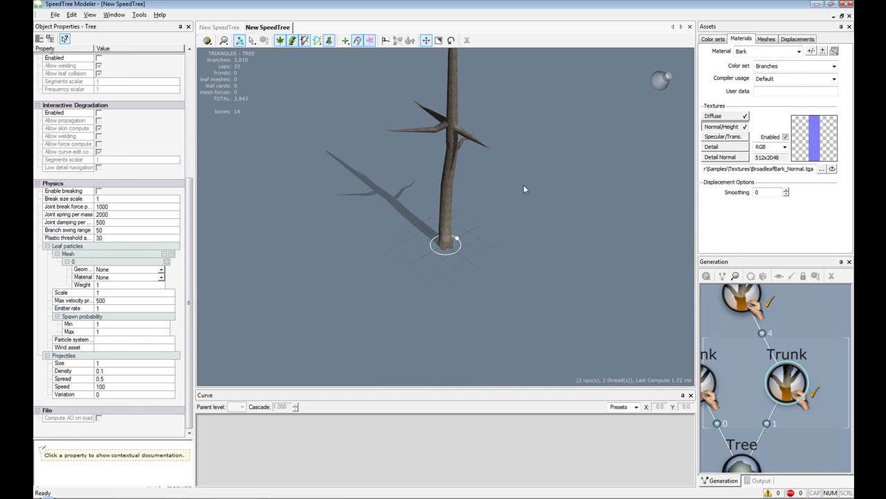
Draw two more branches on different sides of the trunk, above the existing cluster of branches.
mouse_move(524, 184)
left_mouse_down()
mouse_move(489, 137)
mouse_move(474, 229)
mouse_move(477, 201)
left_mouse_up()
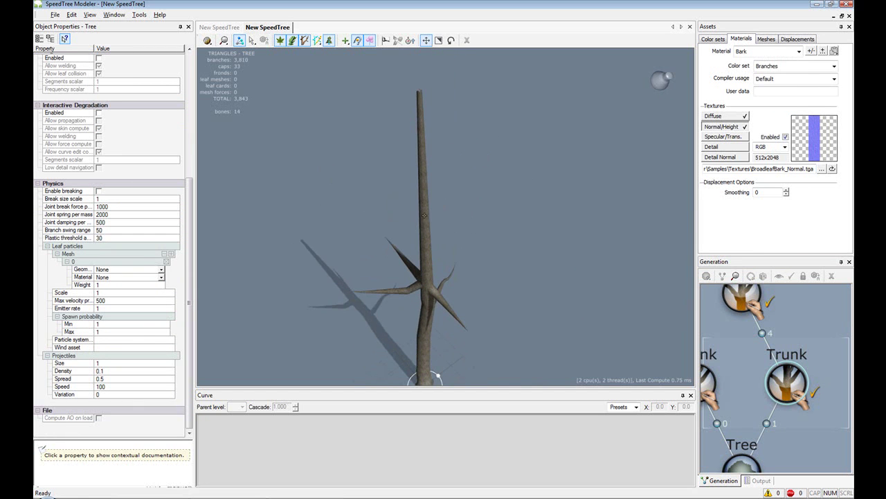
mouse_move(424, 215)
left_mouse_down()
mouse_move(481, 214)
mouse_move(497, 235)
mouse_move(438, 240)
left_mouse_up()
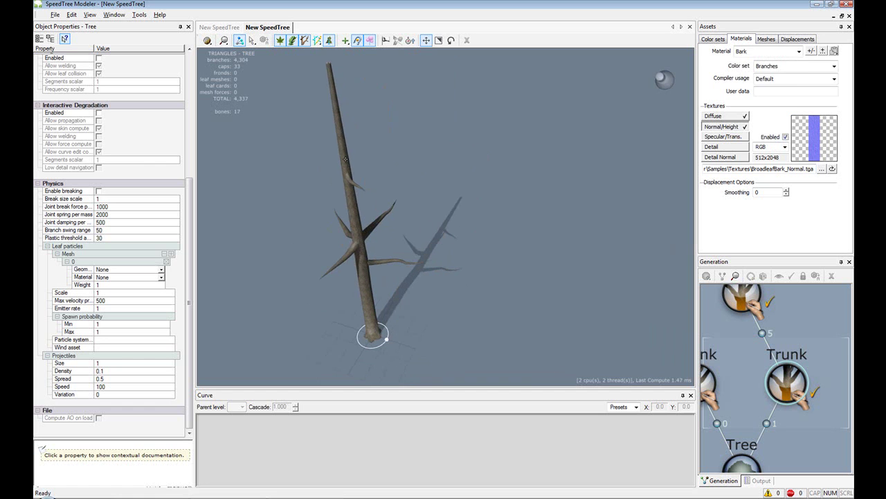
left_click_drag(345, 159, 393, 153)
Draw five small secondary branches growing out of the main branches on different sides of the tree.
left_click_drag(356, 222, 417, 232)
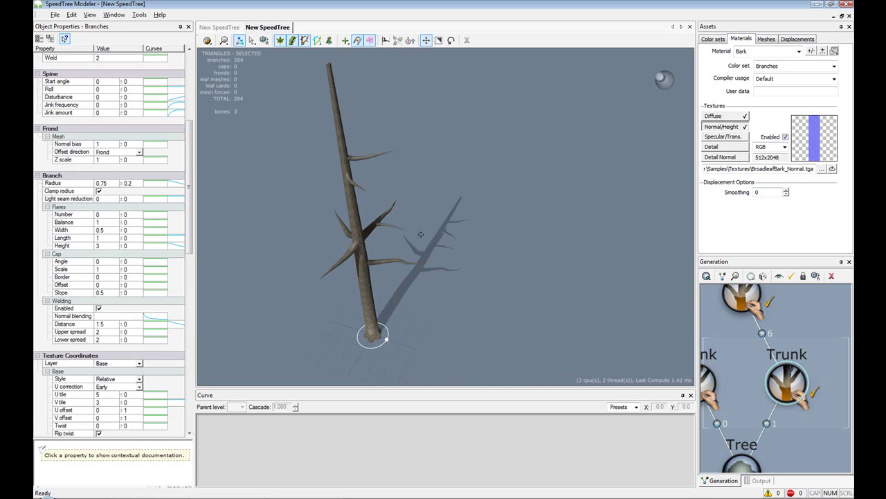
left_click_drag(484, 228, 343, 226)
scroll(345, 225, "down", 2)
scroll(527, 229, "up", 4)
mouse_move(525, 229)
left_mouse_down()
mouse_move(478, 243)
mouse_move(546, 225)
left_mouse_up()
mouse_move(521, 185)
left_mouse_down()
mouse_move(526, 156)
mouse_move(543, 159)
left_mouse_up()
mouse_move(570, 195)
left_mouse_down()
mouse_move(461, 192)
mouse_move(547, 270)
mouse_move(556, 291)
mouse_move(492, 279)
mouse_move(587, 289)
mouse_move(480, 284)
mouse_move(412, 183)
mouse_move(403, 219)
left_mouse_up()
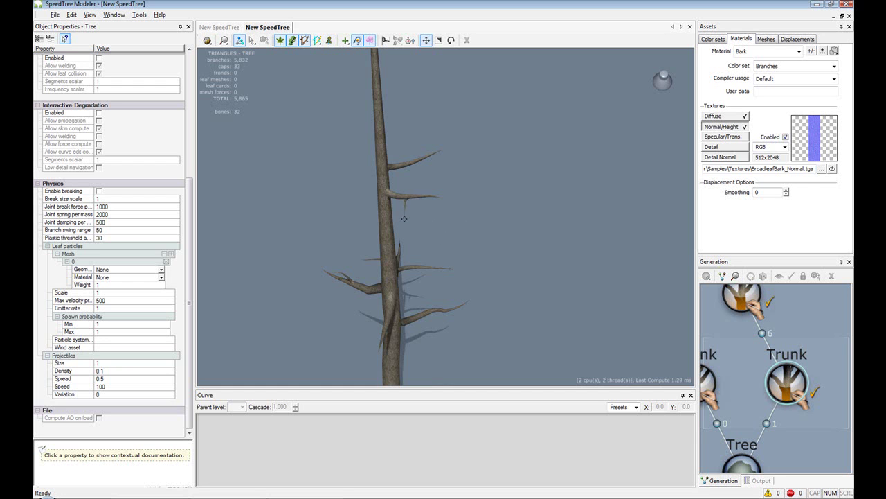
mouse_move(413, 164)
left_mouse_down()
mouse_move(416, 143)
mouse_move(431, 133)
mouse_move(459, 257)
mouse_move(405, 256)
mouse_move(447, 244)
mouse_move(426, 247)
left_mouse_up()
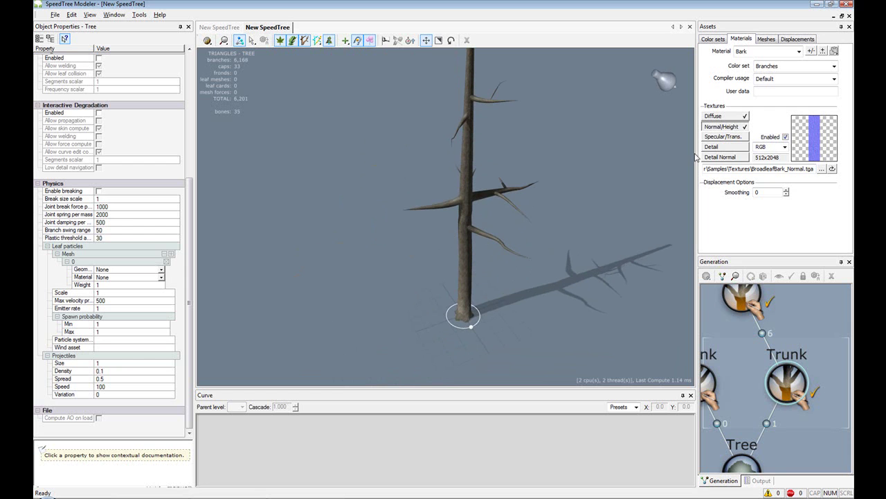
Add Standard RT leaves to the Branches generator that grows directly from the trunk.
left_click_drag(730, 328, 756, 353)
left_click(757, 324)
right_click(757, 323)
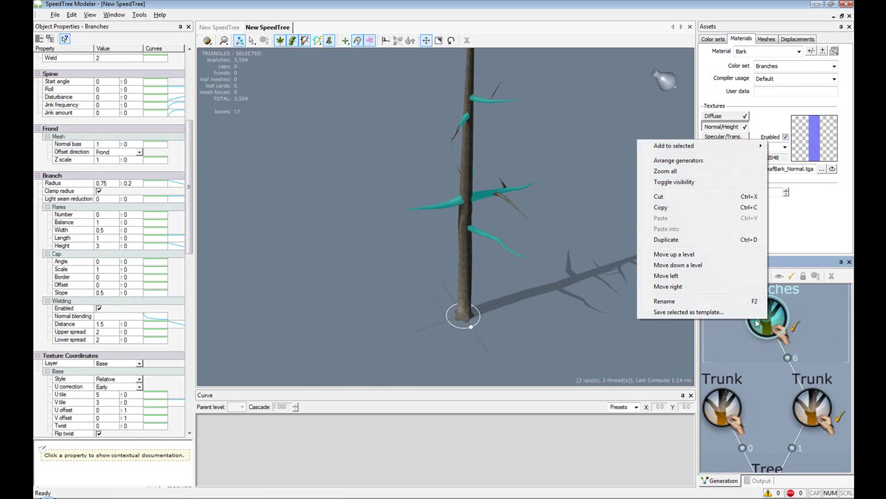
mouse_move(683, 145)
mouse_move(596, 178)
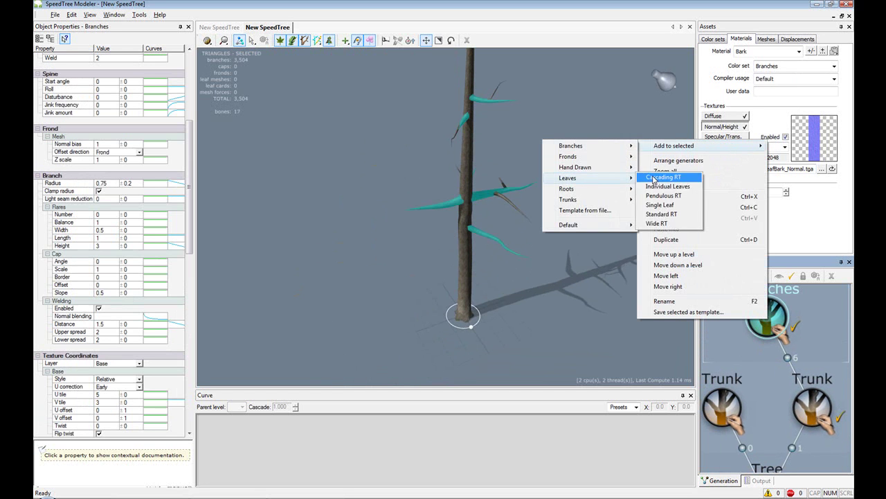
left_click(661, 214)
left_click(820, 409)
right_click(821, 409)
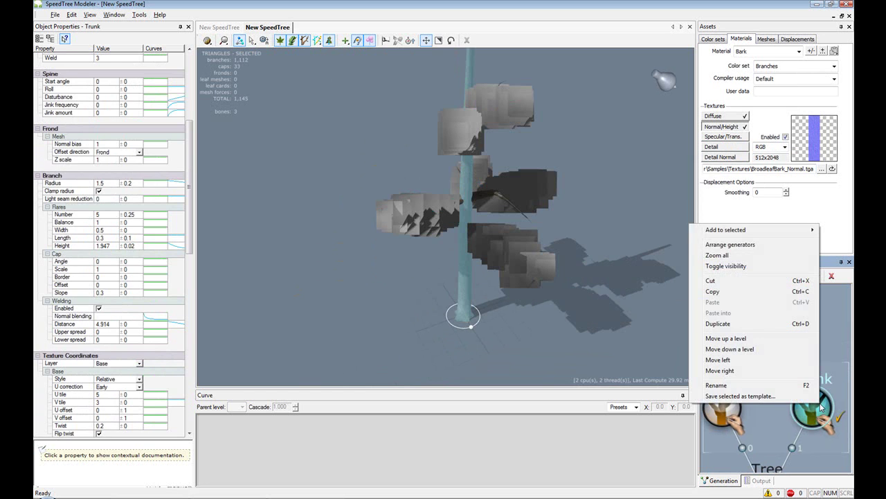
left_click(825, 349)
left_click_drag(824, 348, 822, 412)
scroll(770, 377, "up", 2)
scroll(748, 342, "down", 3)
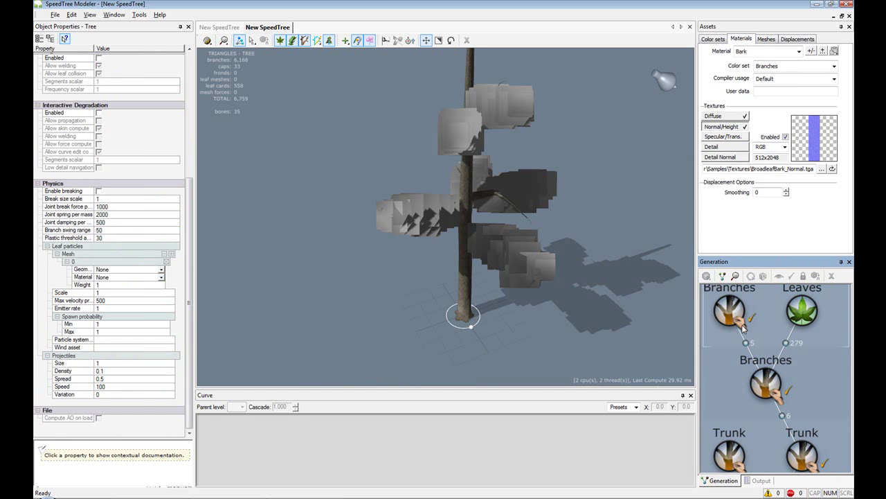
Add leaves to the secondary Branches generator that grows from the main branches.
right_click(743, 328)
mouse_move(680, 315)
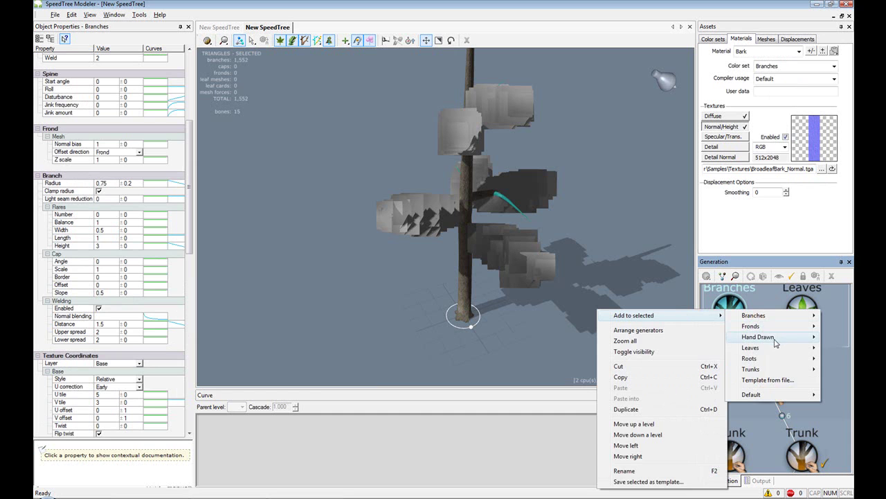
mouse_move(753, 347)
left_click(693, 383)
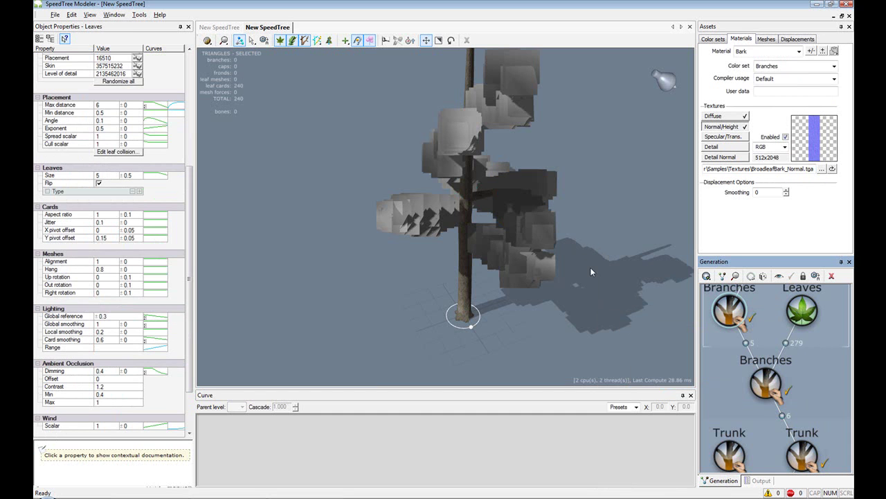
Create a new material named Leaves and make it the current material for editing.
left_click(813, 51)
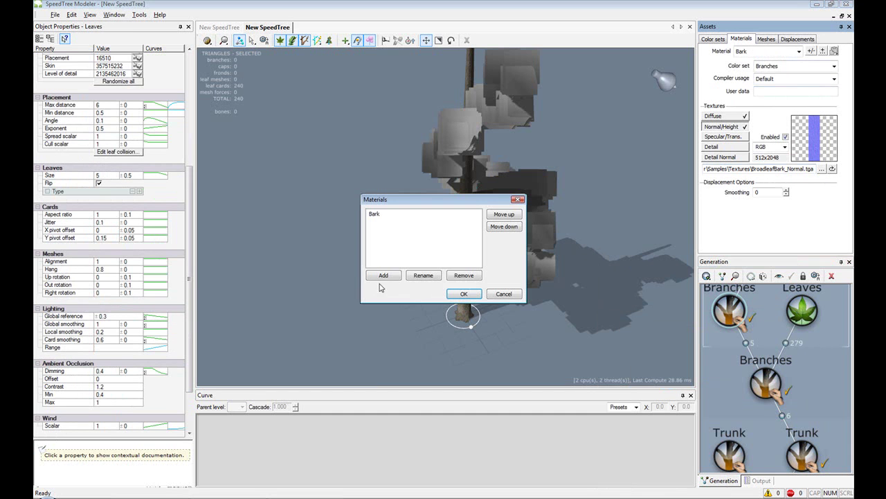
left_click(387, 276)
type("Leaves")
left_click(464, 294)
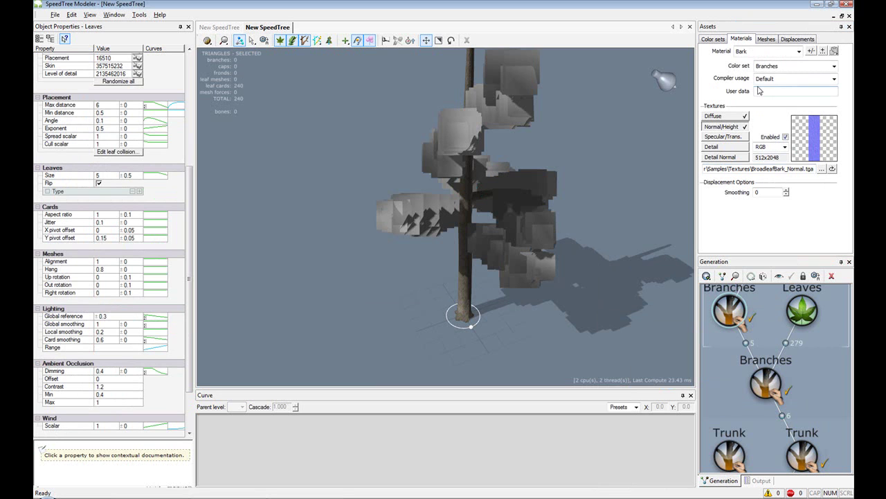
left_click(787, 53)
left_click(774, 70)
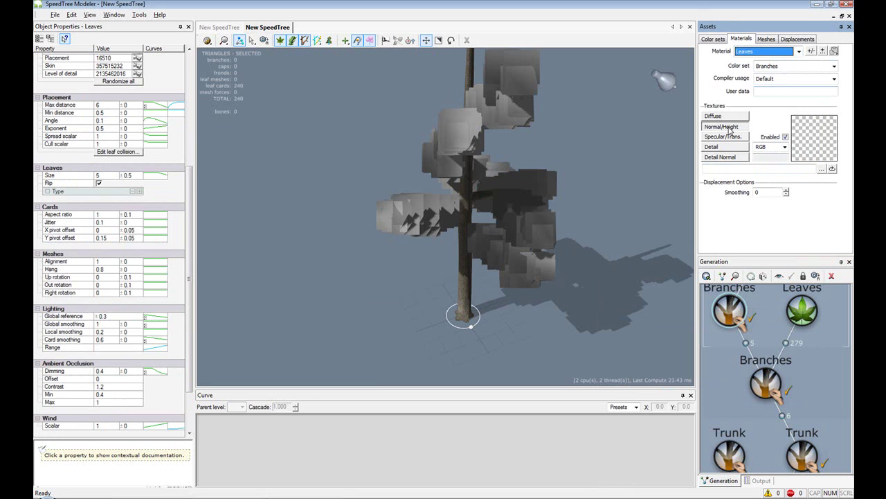
Load SampleNeedles_1.tga as the diffuse texture of the Leaves material.
left_click(820, 169)
scroll(291, 236, "down", 2)
left_click(215, 289)
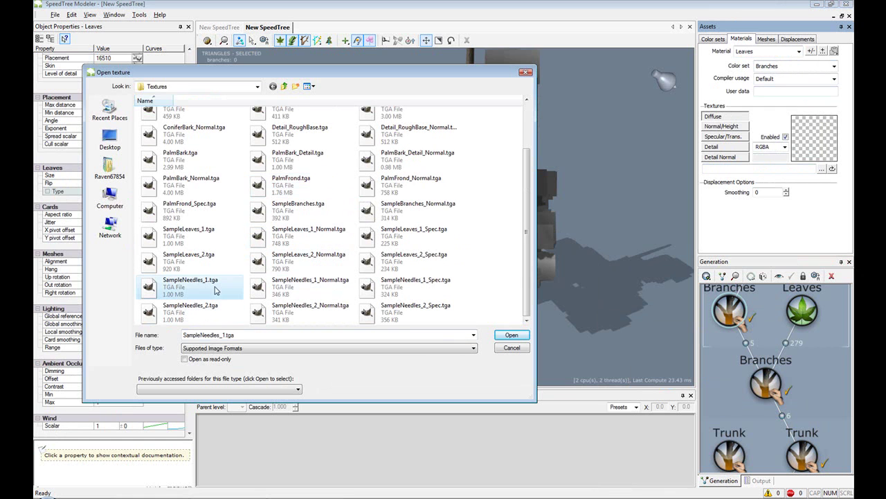
left_click(511, 336)
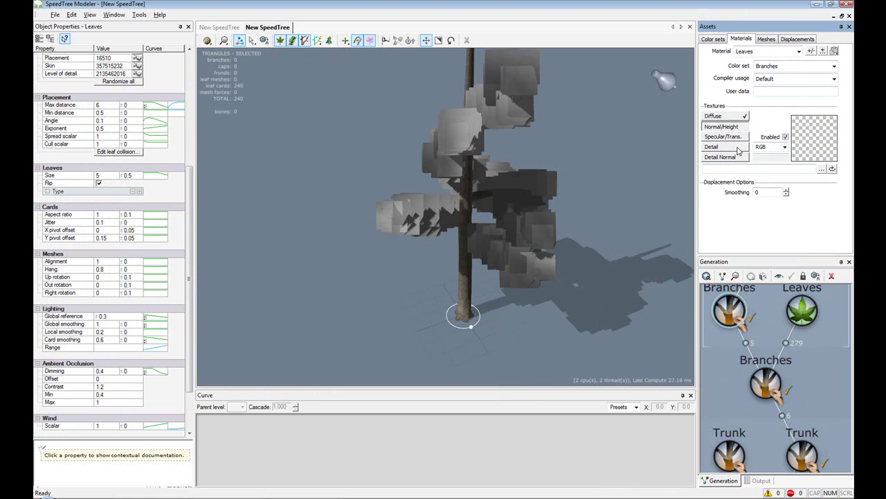
left_click(822, 169)
scroll(319, 297, "down", 1)
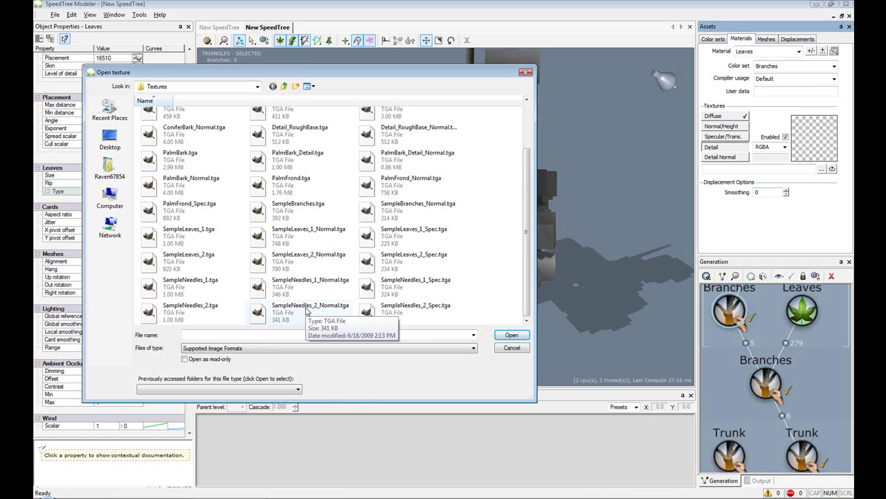
left_click(512, 348)
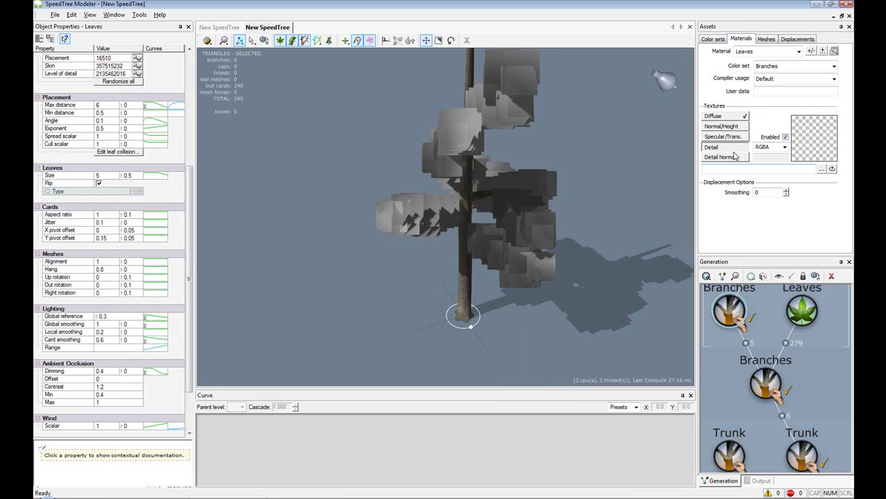
Load SampleNeedles_1_Normal.tga as the detail normal texture of the Leaves material.
left_click(822, 169)
scroll(318, 277, "down", 1)
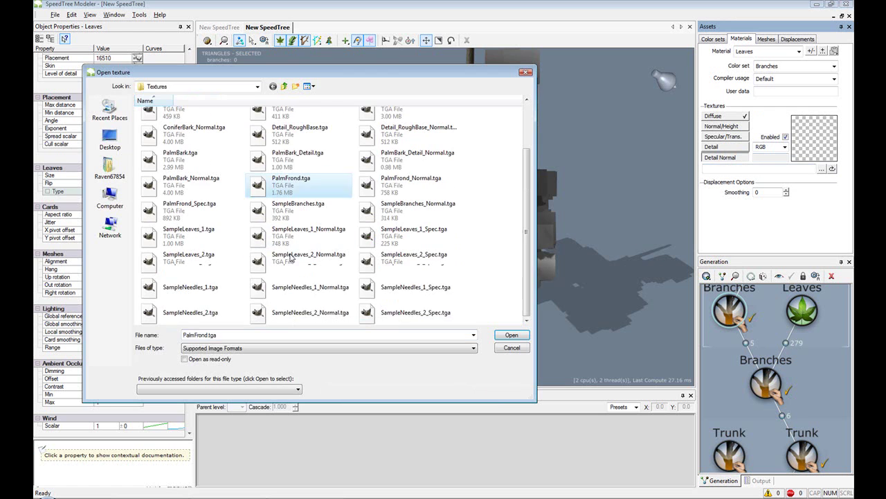
left_click(324, 293)
double_click(323, 293)
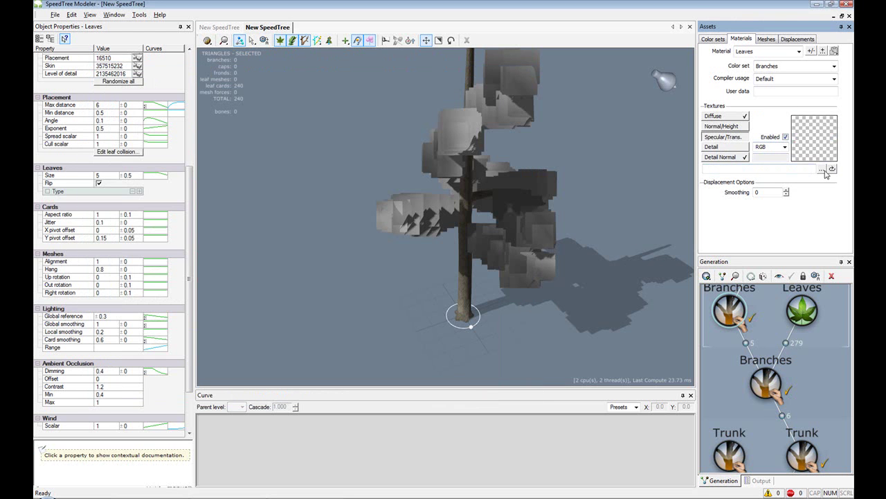
Load SampleNeedles_1_Spec.tga as the specular/transmission texture of the Leaves material.
left_click(824, 171)
left_click(454, 270)
scroll(452, 281, "down", 1)
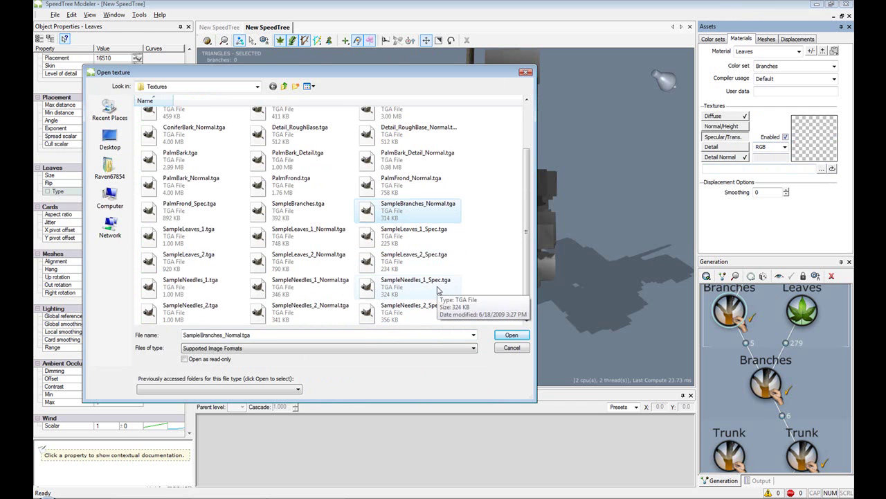
left_click(392, 291)
double_click(413, 291)
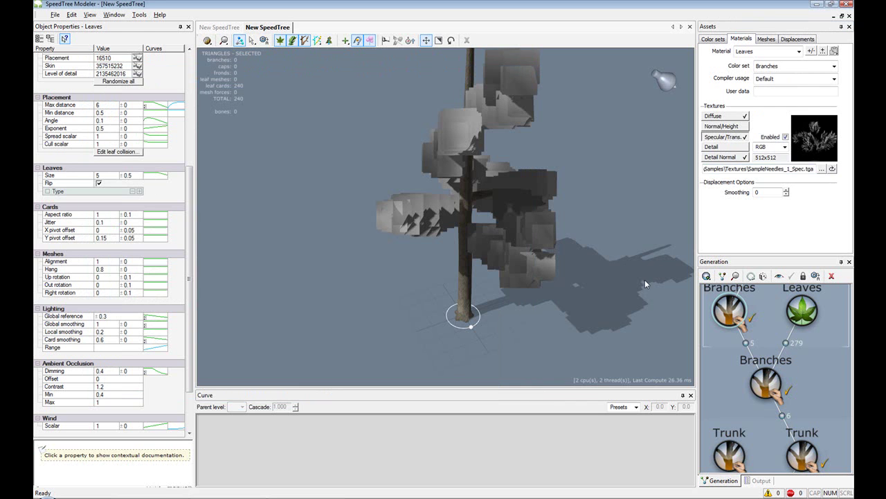
Add a leaf type to the Leaves generator on the main branches and assign it the Leaves material.
left_click(775, 303)
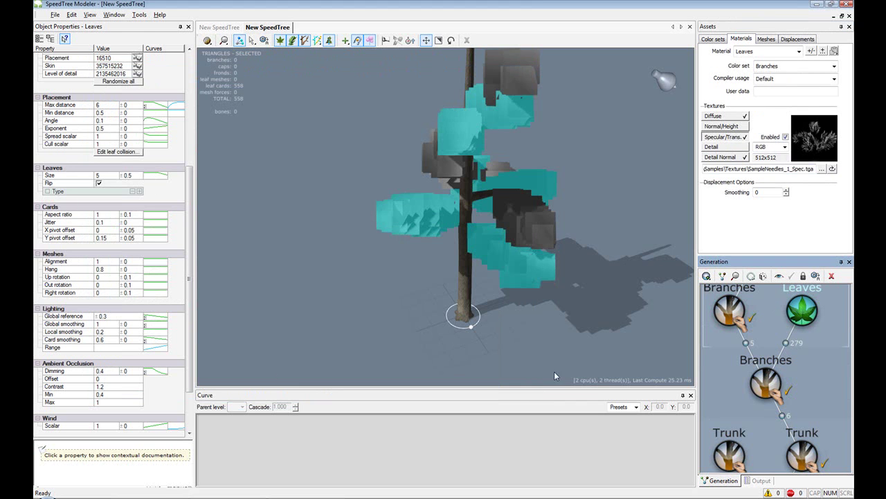
left_click(139, 193)
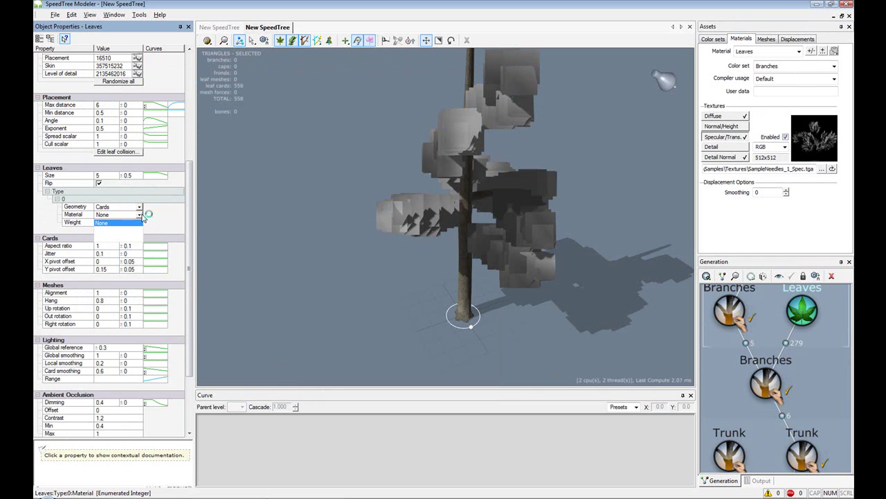
left_click(104, 235)
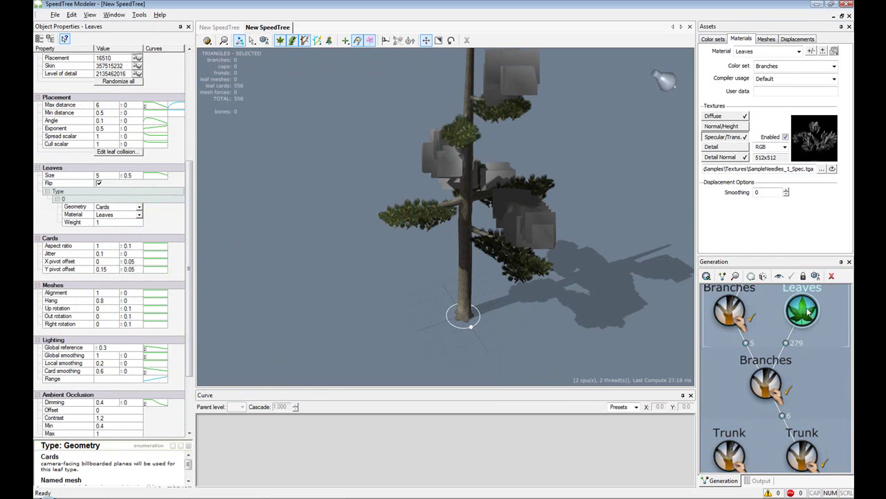
Add a leaf type to the Leaves generator on the secondary branches and assign it the Leaves material.
scroll(808, 312, "up", 3)
left_click(770, 315)
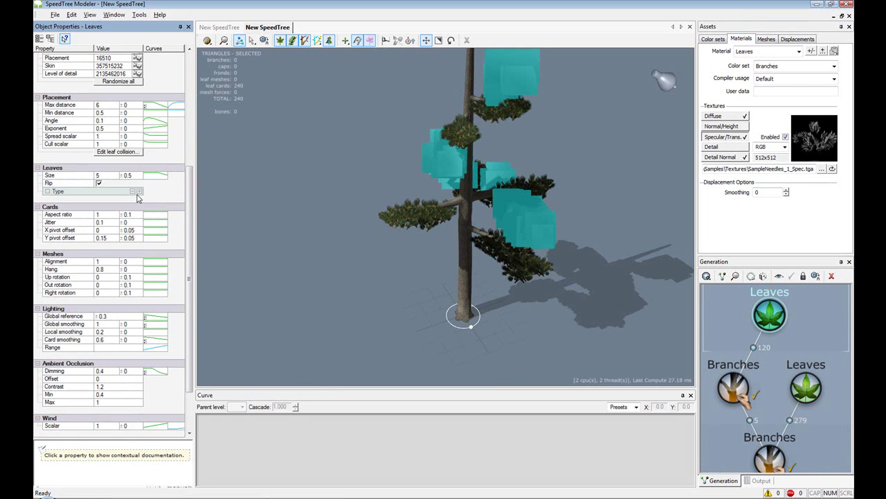
left_click(140, 191)
left_click(136, 223)
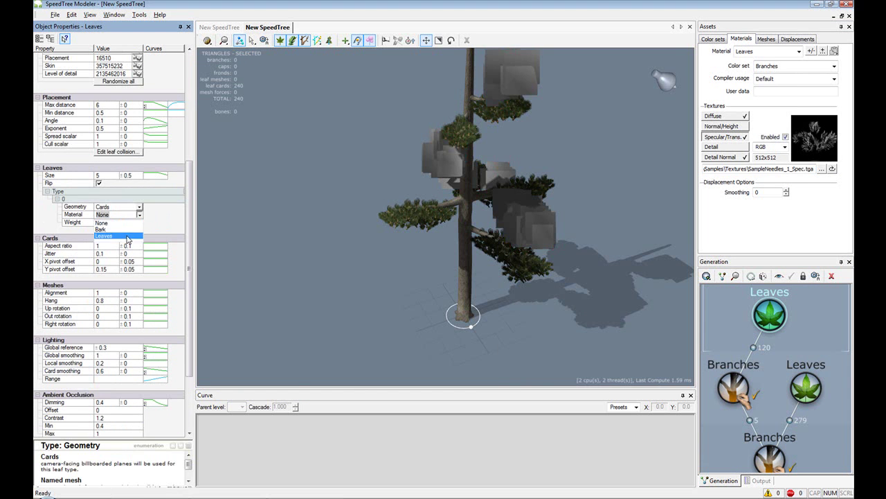
left_click(127, 236)
Examine the textured foliage and branches of the tree from several angles and distances.
left_click(372, 265)
left_click_drag(372, 266, 442, 220)
scroll(485, 268, "down", 3)
scroll(414, 201, "up", 5)
middle_click_drag(413, 201, 468, 248)
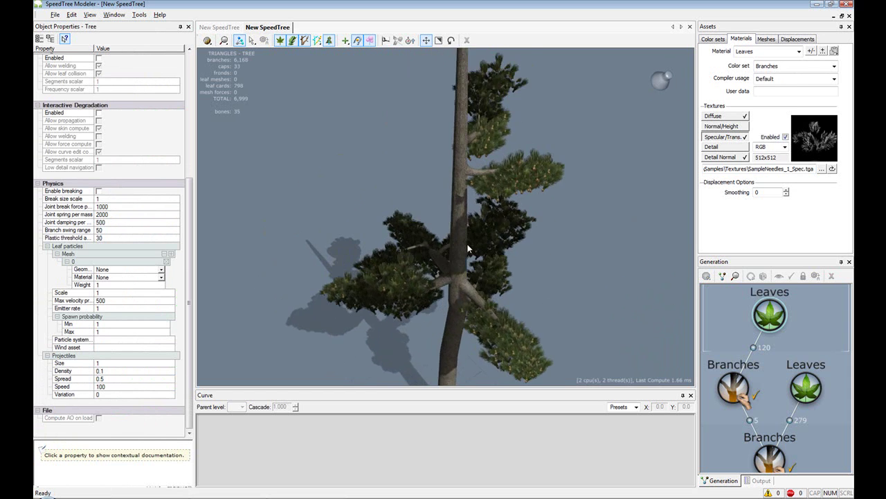
left_click_drag(468, 248, 432, 290)
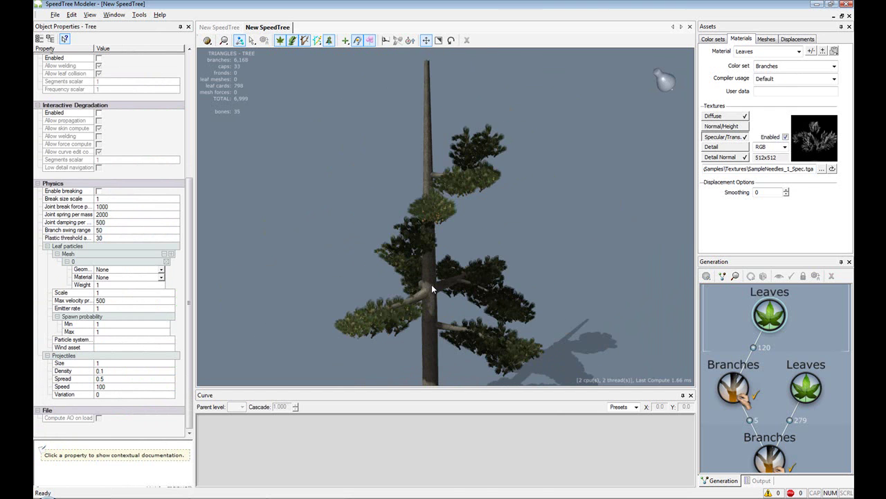